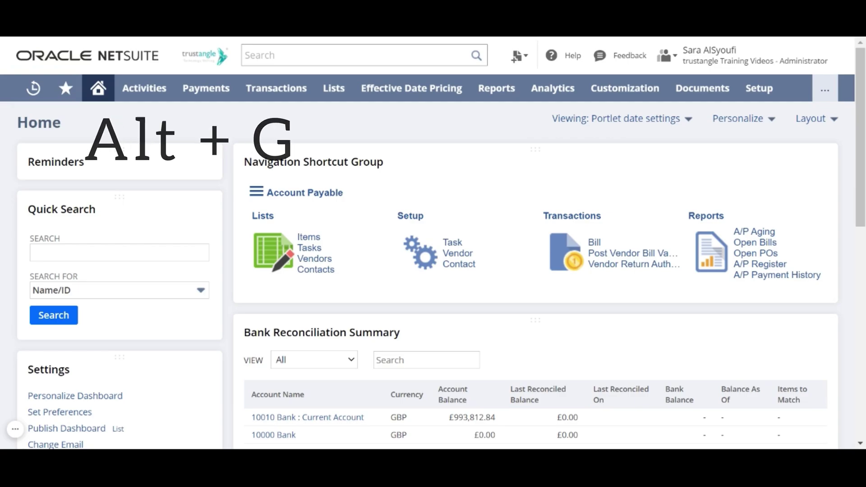
Try Customer:, Emp: and Vend: prefix searches for a customer name in global search.
{"action": "key", "text": "alt+g"}
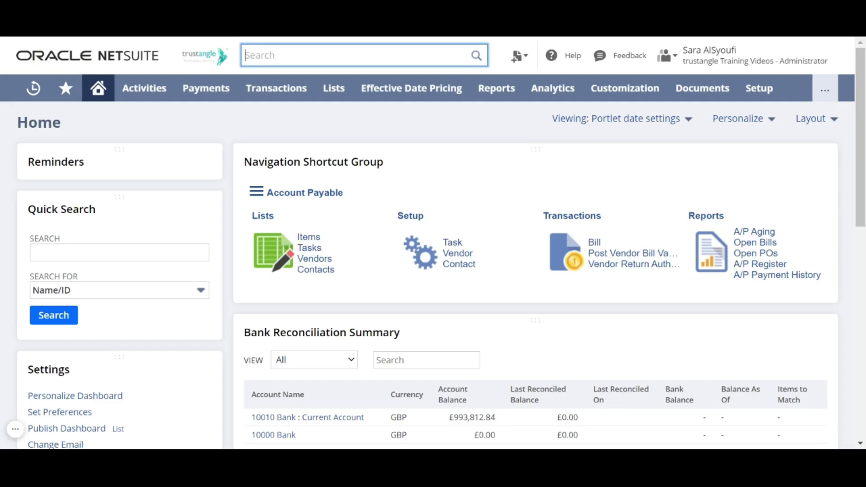
{"action": "type", "text": "Custo"}
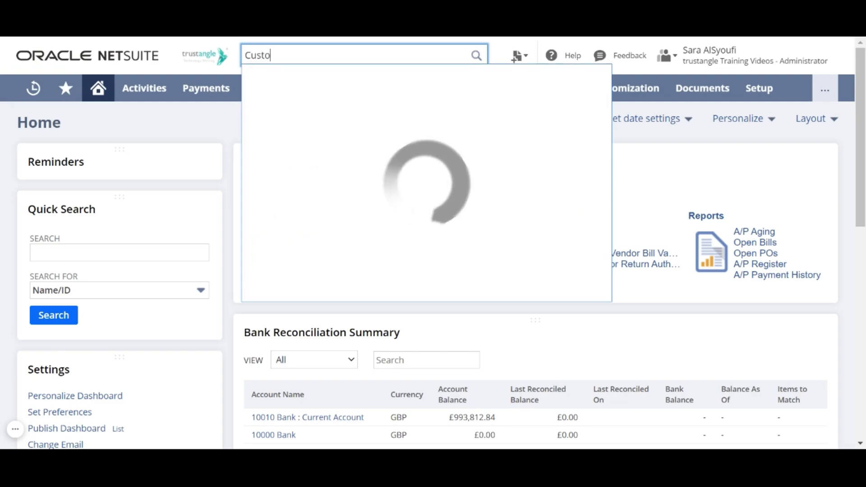
{"action": "type", "text": "mer:Sara"}
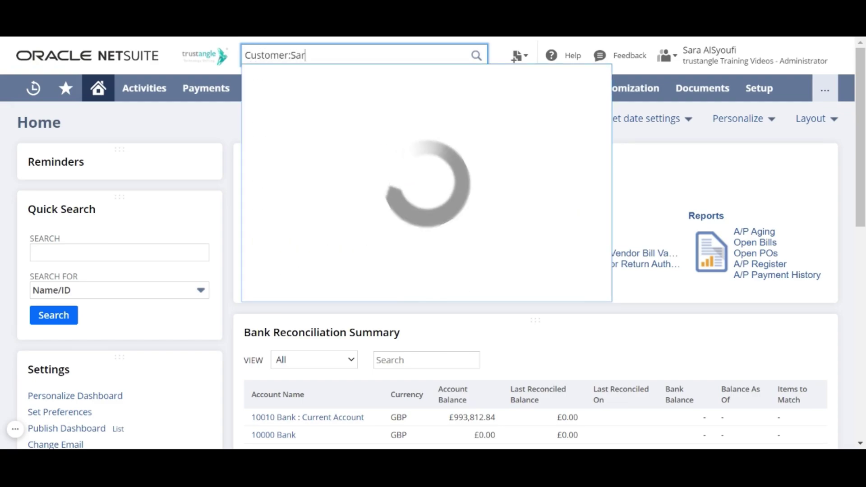
{"action": "key", "text": "BackSpace"}
{"action": "key", "text": "BackSpace"}
{"action": "key", "text": "BackSpace"}
{"action": "key", "text": "BackSpace"}
{"action": "key", "text": "BackSpace"}
{"action": "key", "text": "BackSpace"}
{"action": "key", "text": "BackSpace"}
{"action": "key", "text": "BackSpace"}
{"action": "key", "text": "BackSpace"}
{"action": "key", "text": "BackSpace"}
{"action": "key", "text": "BackSpace"}
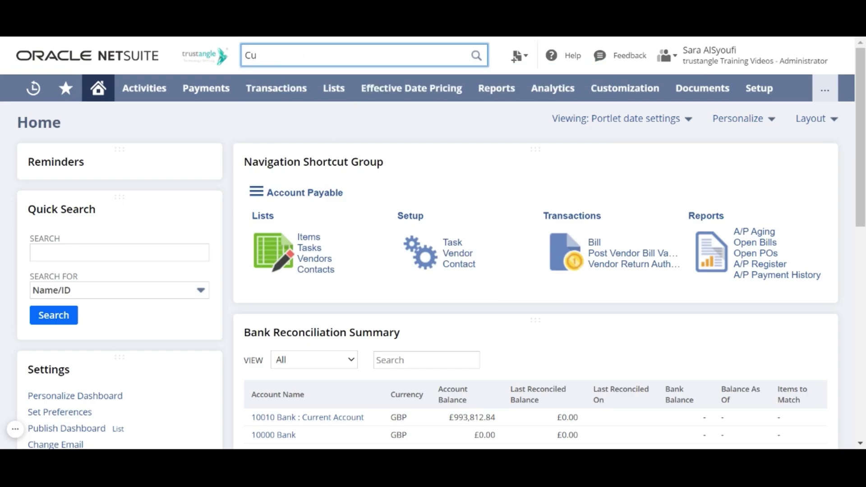
{"action": "type", "text": "s"}
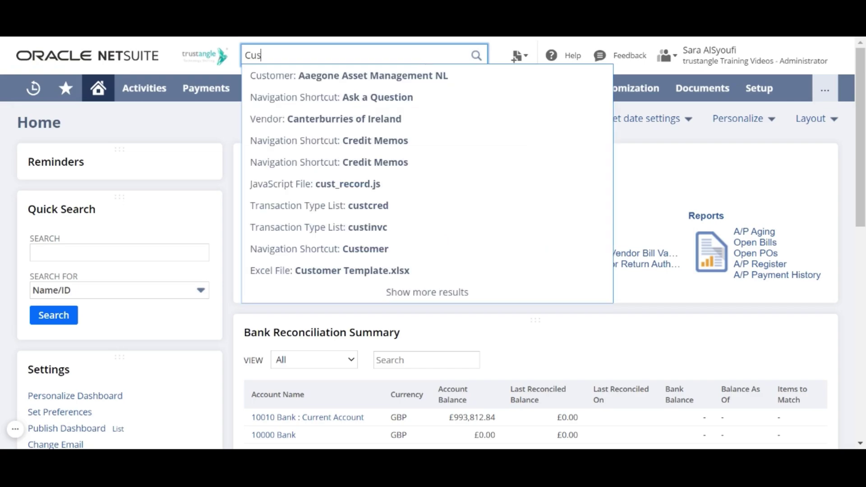
{"action": "type", "text": ":Sara"}
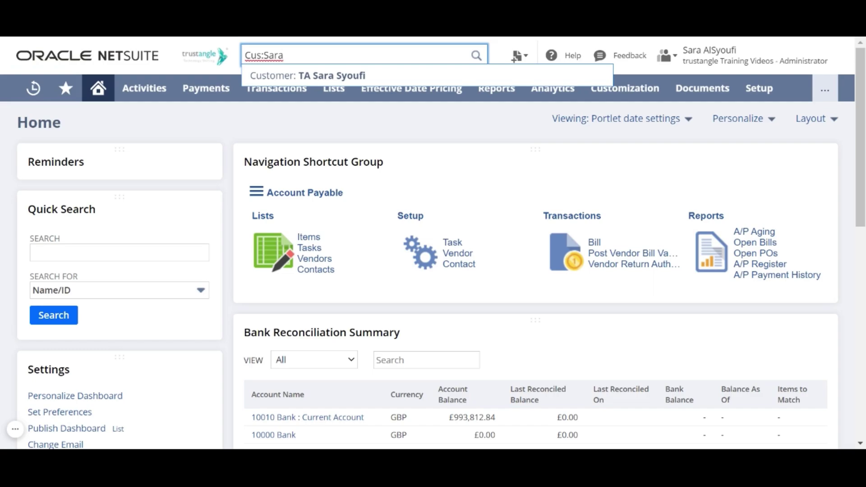
{"action": "left_click_drag", "start_coordinate": [261, 55], "coordinate": [238, 57]}
{"action": "type", "text": "Emp"}
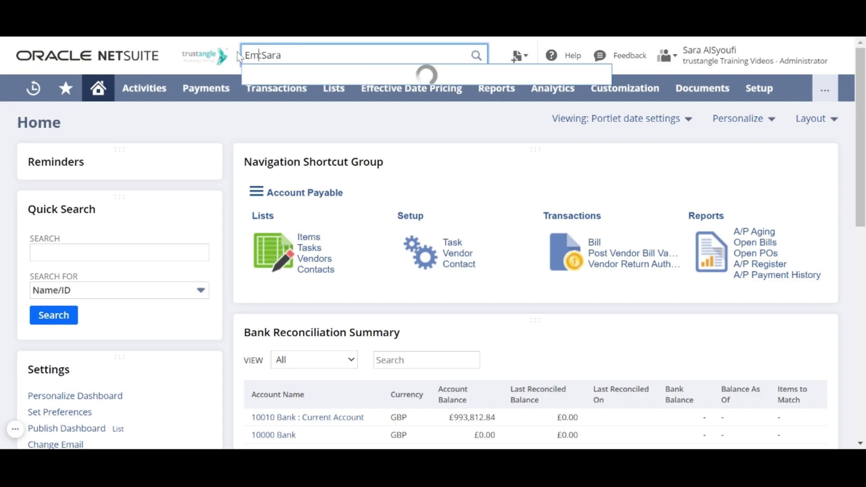
{"action": "key", "text": "BackSpace"}
{"action": "key", "text": "BackSpace"}
{"action": "key", "text": "BackSpace"}
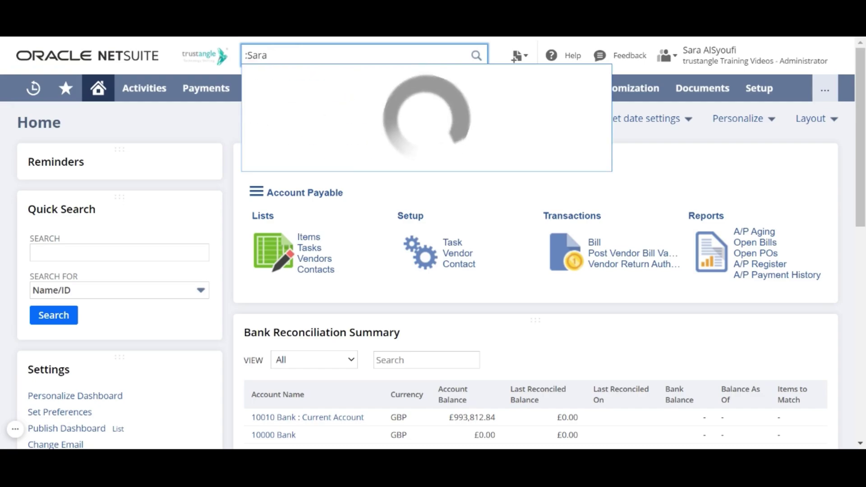
{"action": "type", "text": "Vend"}
{"action": "key", "text": "BackSpace"}
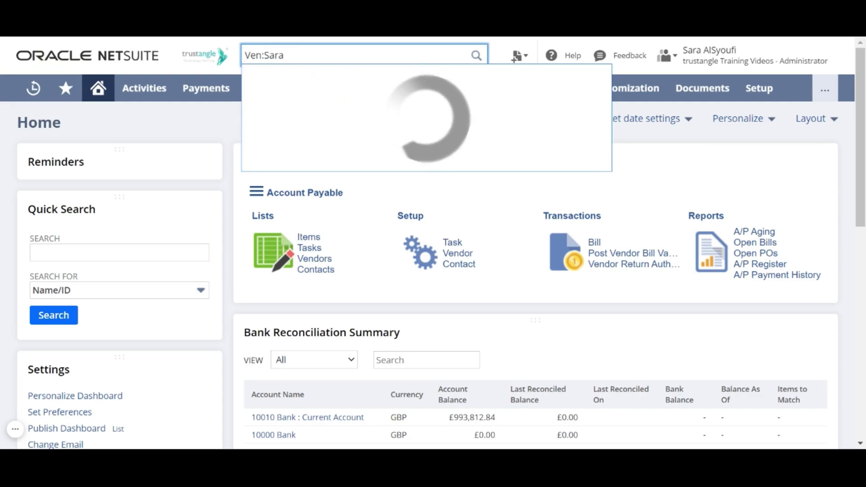
{"action": "key", "text": "Return"}
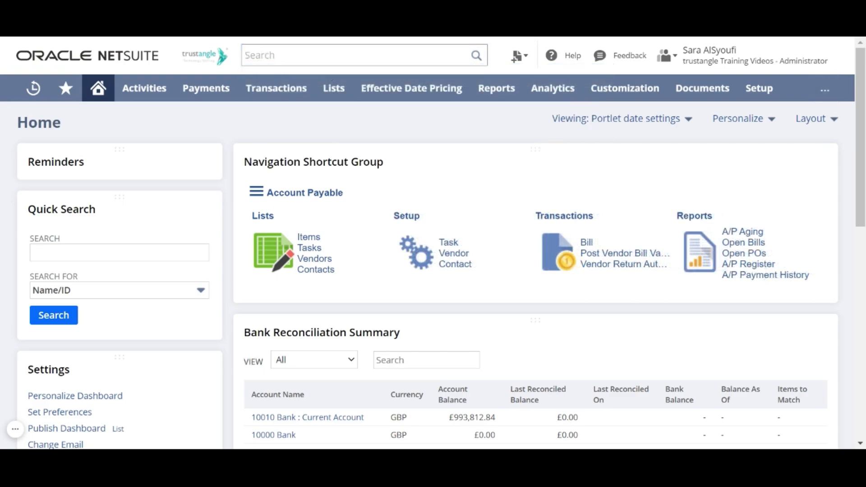
Search with a pasted Bill: prefix term, then with inv:IN588.
{"action": "left_click", "coordinate": [281, 55]}
{"action": "type", "text": "Bill:BillPO395"}
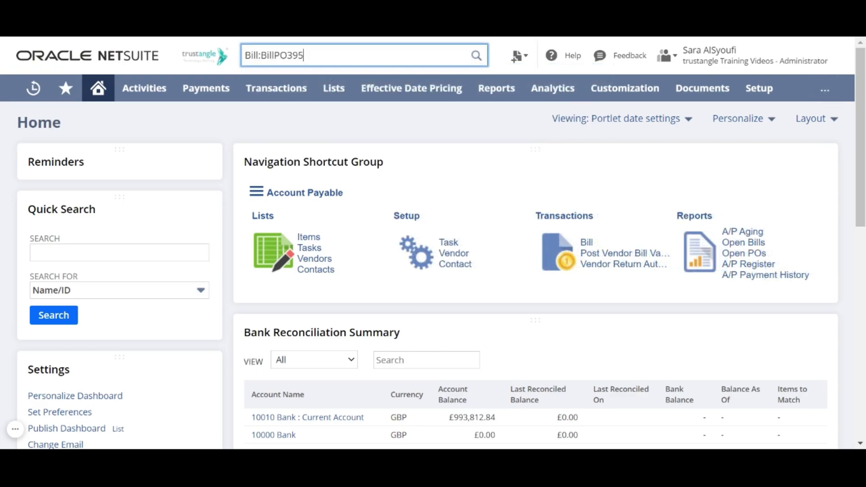
{"action": "key", "text": "Return"}
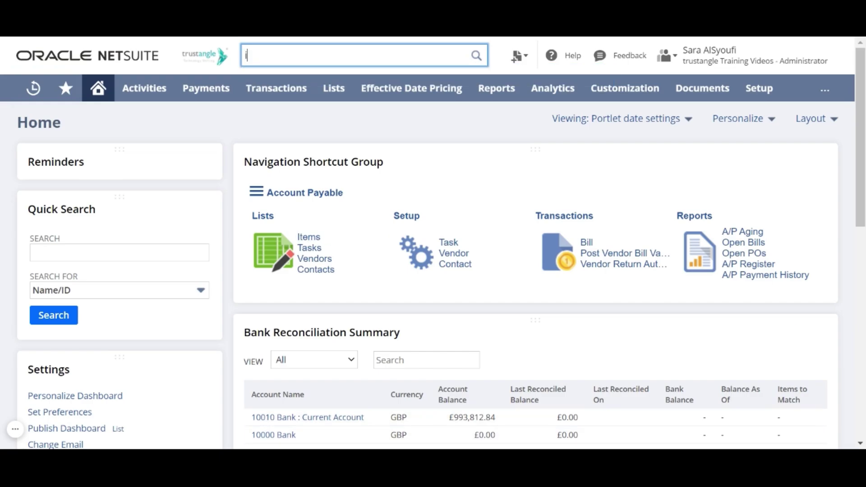
{"action": "type", "text": "inv:IN588"}
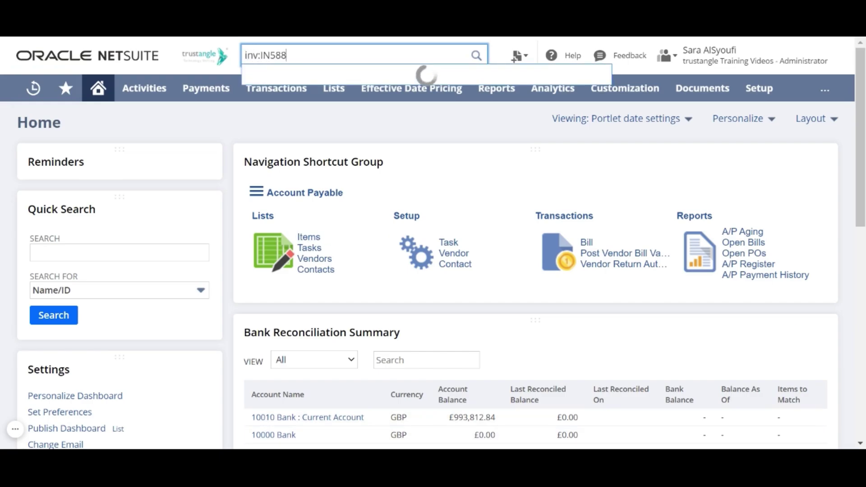
{"action": "key", "text": "Return"}
Search Sale:SO859, then delete the Sale: prefix to leave just SO859.
{"action": "type", "text": "Sale"}
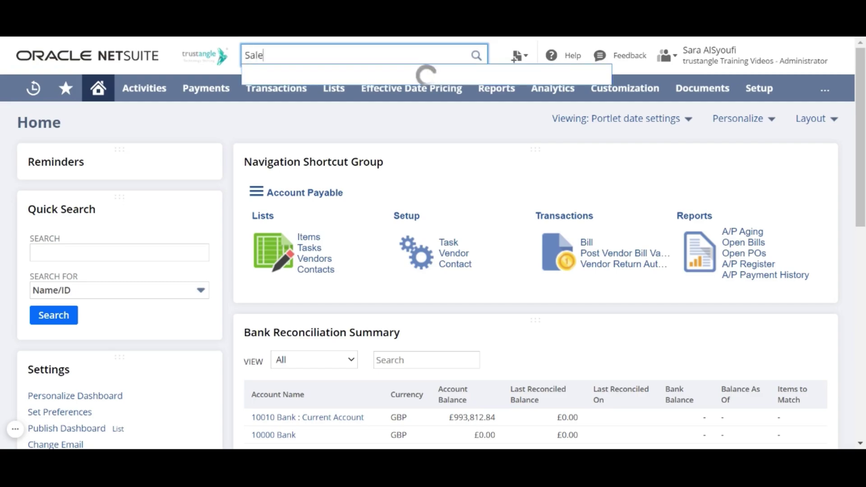
{"action": "type", "text": ":SO859"}
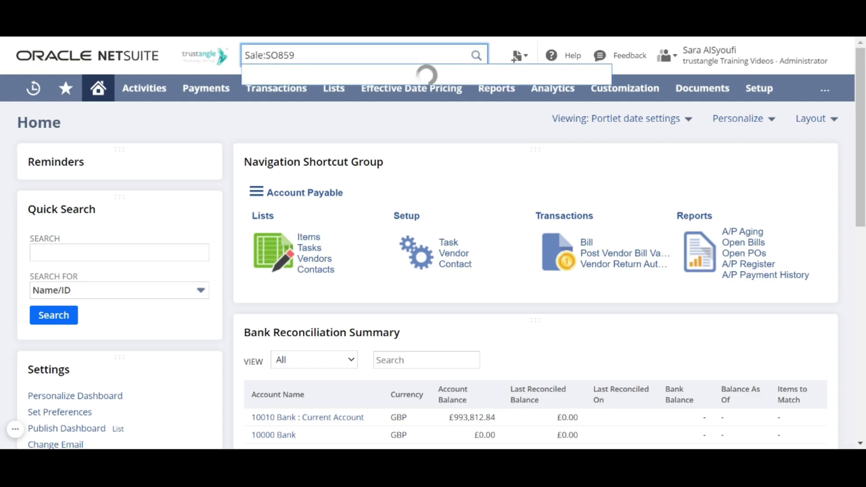
{"action": "double_click", "coordinate": [253, 55]}
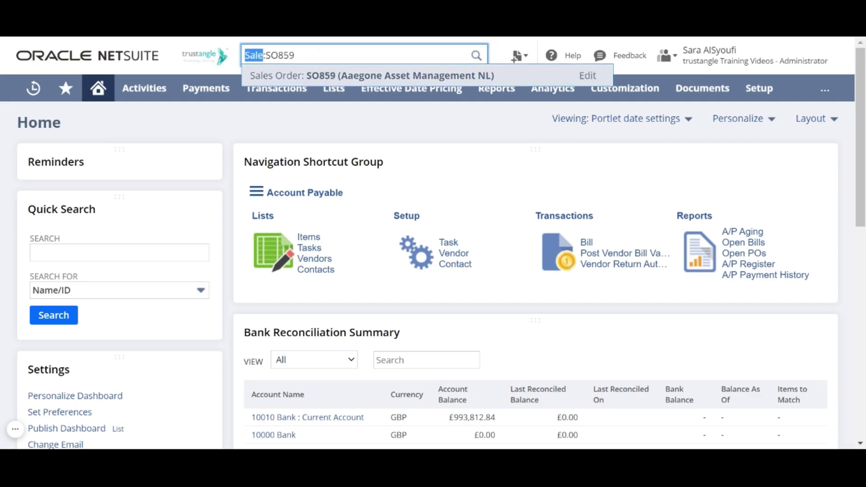
{"action": "left_click", "coordinate": [294, 55]}
{"action": "left_click_drag", "start_coordinate": [265, 55], "coordinate": [244, 55]}
{"action": "key", "text": "BackSpace"}
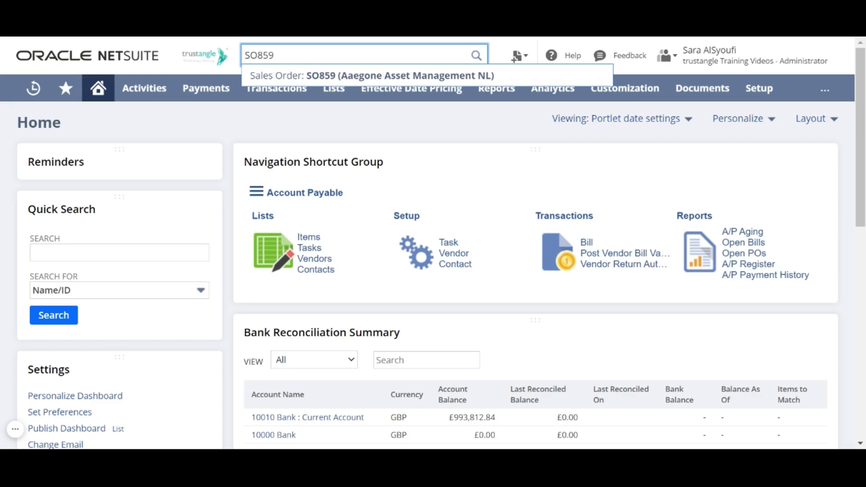
Run a % wildcard search, first before the order number, then before a name.
{"action": "type", "text": "%"}
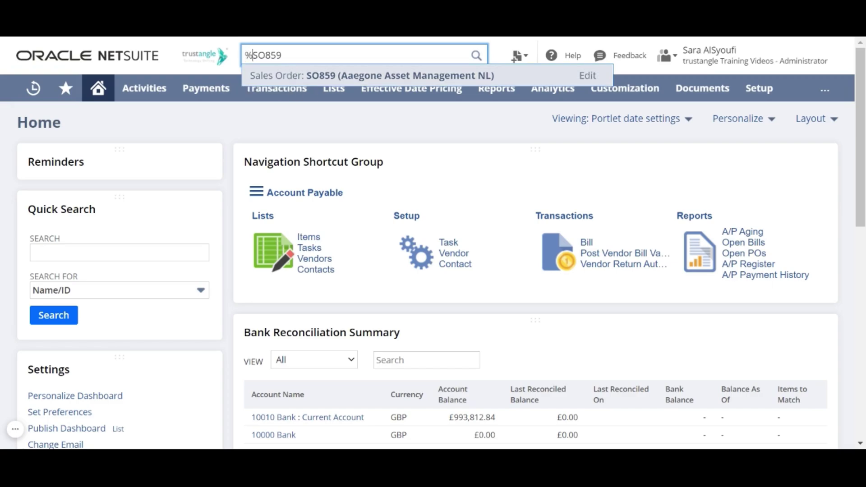
{"action": "key", "text": "BackSpace"}
{"action": "key", "text": "BackSpace"}
{"action": "key", "text": "BackSpace"}
{"action": "key", "text": "BackSpace"}
{"action": "key", "text": "BackSpace"}
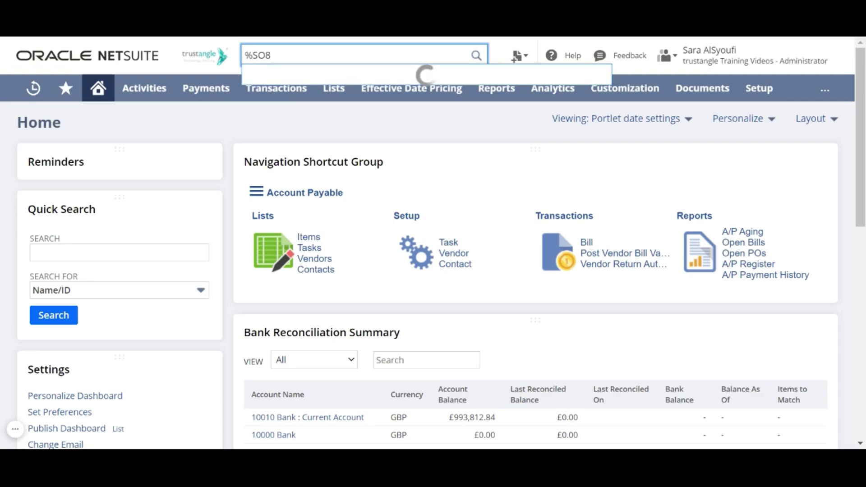
{"action": "type", "text": "Sara"}
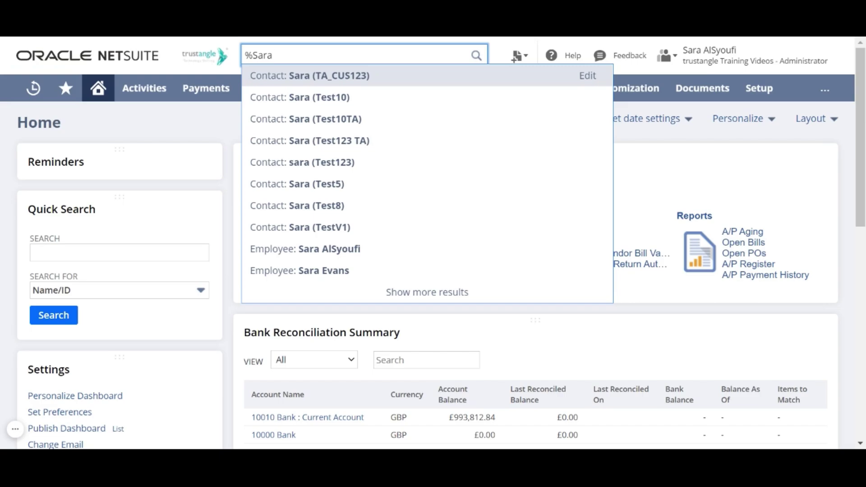
Clear the wildcard search and paste an employee's e-mail address instead.
{"action": "key", "text": "Escape"}
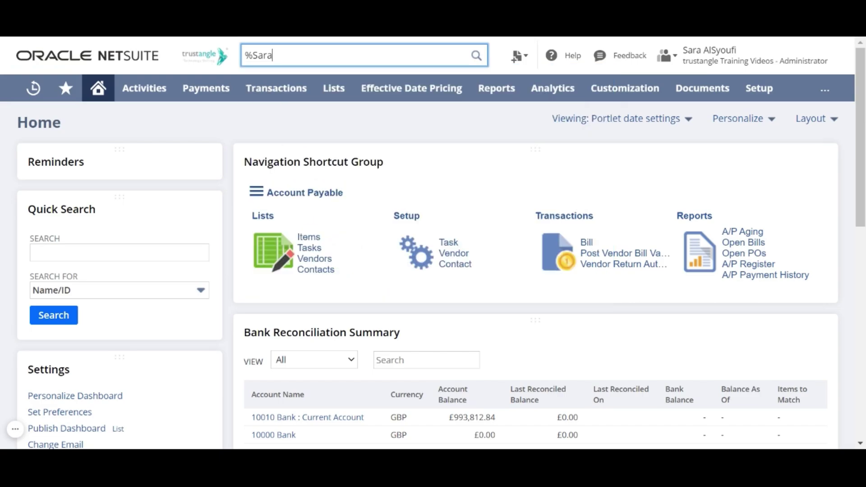
{"action": "key", "text": "BackSpace"}
{"action": "key", "text": "BackSpace"}
{"action": "key", "text": "BackSpace"}
{"action": "key", "text": "BackSpace"}
{"action": "key", "text": "BackSpace"}
{"action": "key", "text": "ctrl+v"}
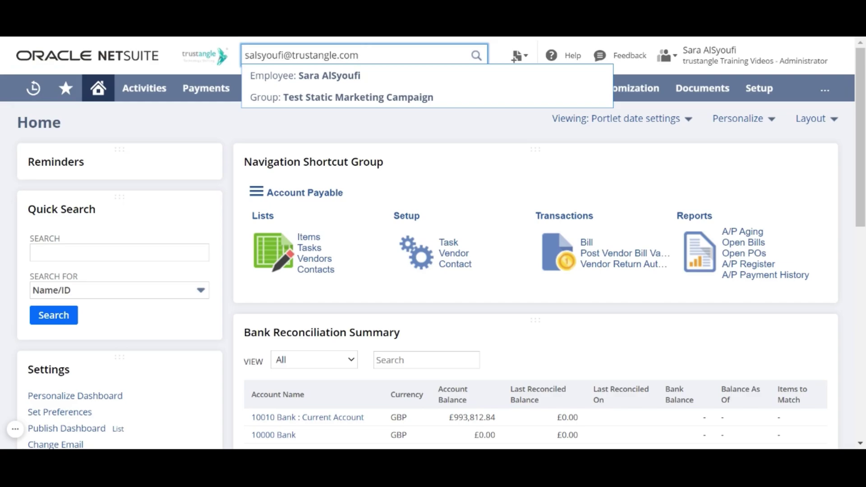
Search VEN: with a vendor name to list active and inactive vendors, then trim back to VEN:.
{"action": "key", "text": "ctrl+a"}
{"action": "type", "text": "VEN:Sara"}
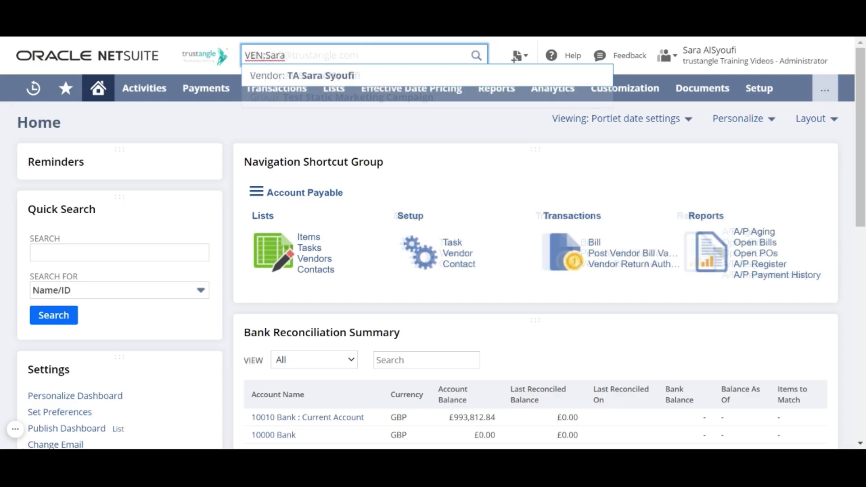
{"action": "type", "text": "+"}
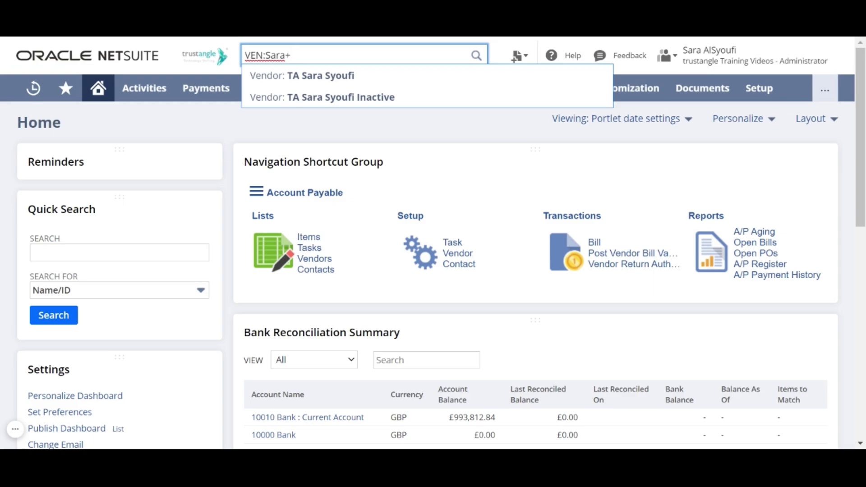
{"action": "key", "text": "BackSpace"}
{"action": "key", "text": "BackSpace"}
{"action": "key", "text": "BackSpace"}
{"action": "key", "text": "BackSpace"}
{"action": "key", "text": "BackSpace"}
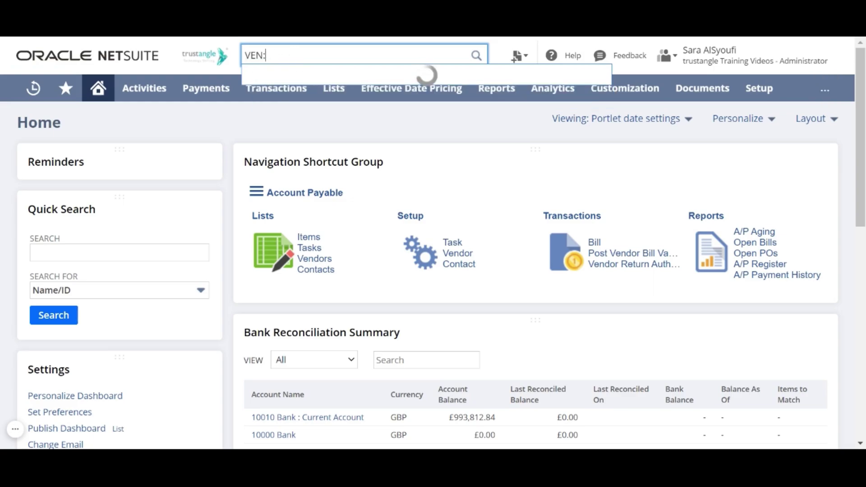
Search vendors with VEN:S%fi and VEN:S ra, then replace the search with CUS:.
{"action": "type", "text": "S%fi"}
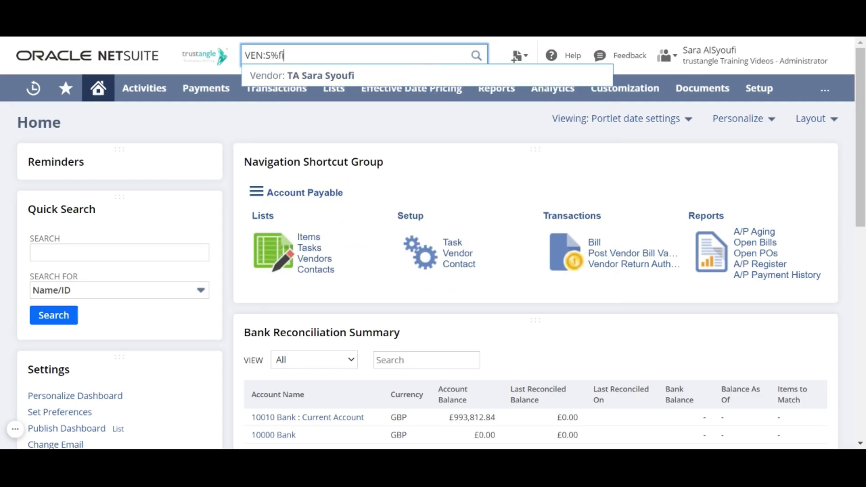
{"action": "mouse_move", "coordinate": [326, 82]}
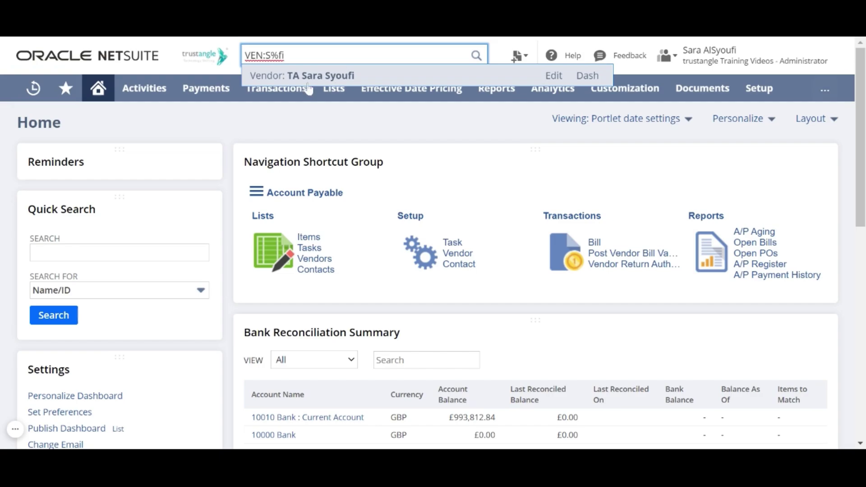
{"action": "key", "text": "BackSpace"}
{"action": "key", "text": "BackSpace"}
{"action": "key", "text": "BackSpace"}
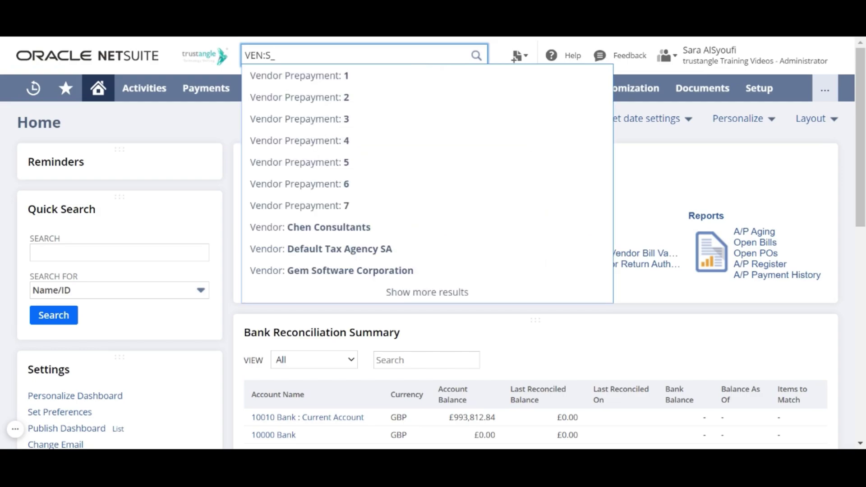
{"action": "type", "text": "ra"}
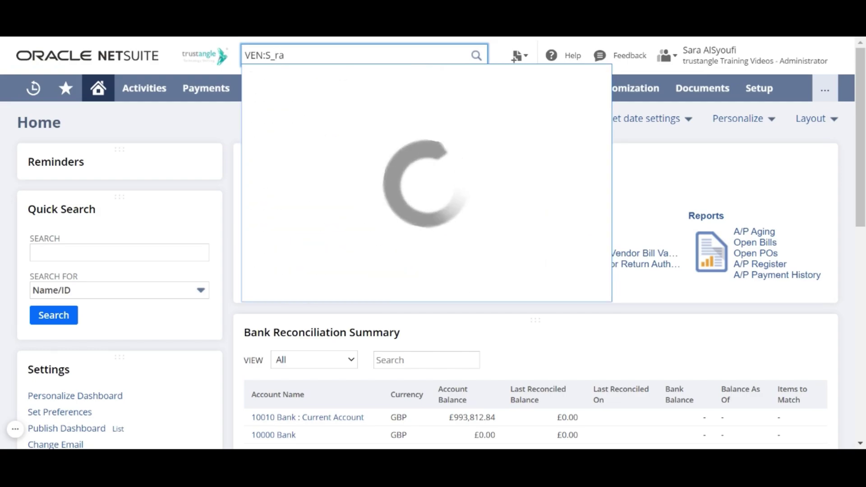
{"action": "key", "text": "ctrl+a"}
{"action": "type", "text": "CUS:"}
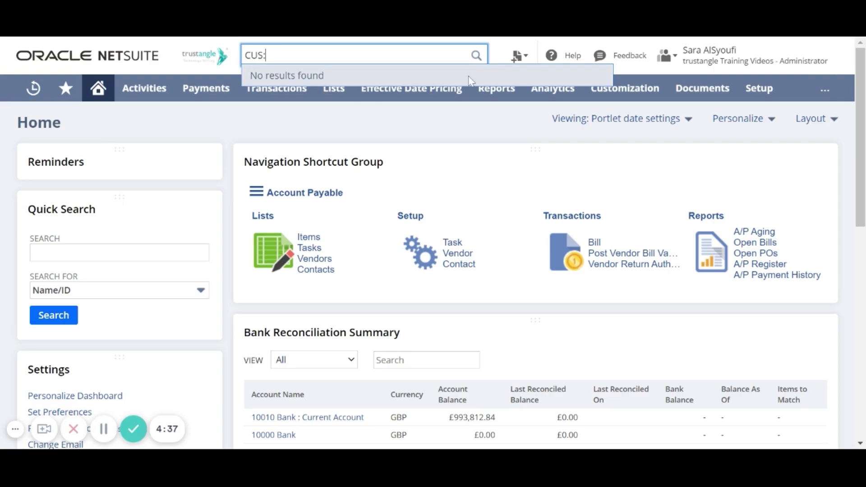
Rename the Customer record to Client under Setup > Company > Rename Records/Transactions and save.
{"action": "mouse_move", "coordinate": [757, 99]}
{"action": "mouse_move", "coordinate": [764, 141]}
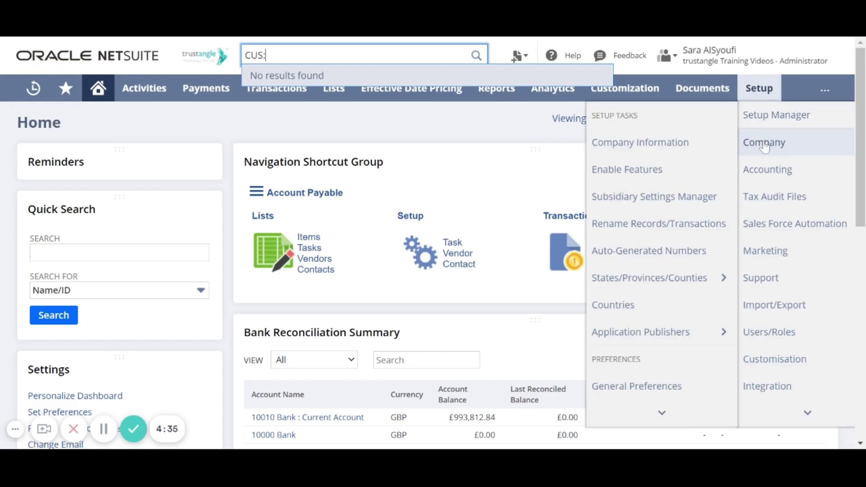
{"action": "left_click", "coordinate": [614, 235]}
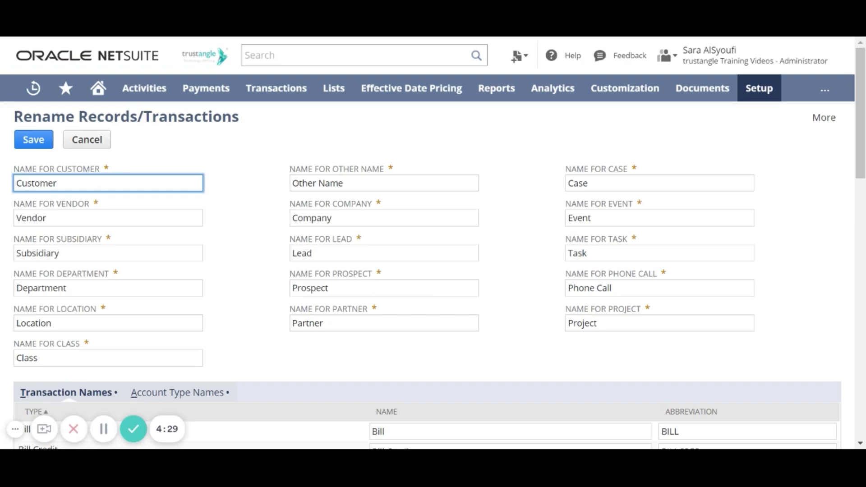
{"action": "left_click", "coordinate": [57, 182]}
{"action": "double_click", "coordinate": [57, 182]}
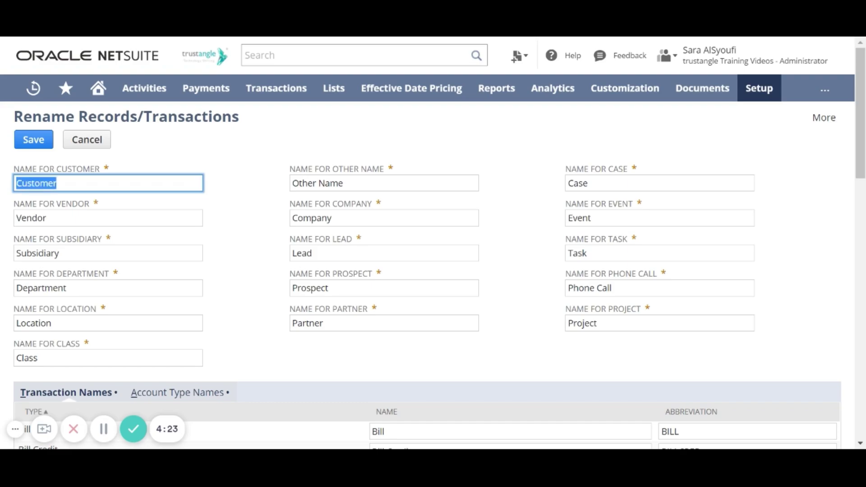
{"action": "type", "text": "Client"}
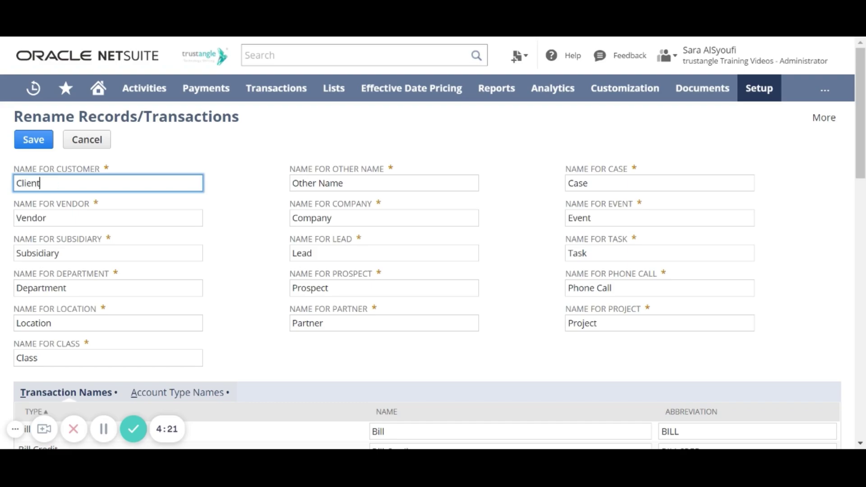
{"action": "left_click", "coordinate": [31, 140]}
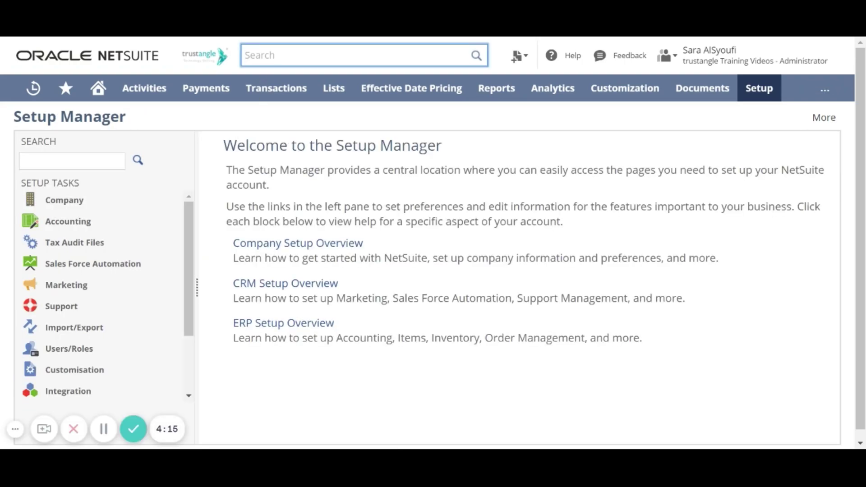
Search Cli: with a name to find the Client record, then return to Home.
{"action": "type", "text": "Cli:"}
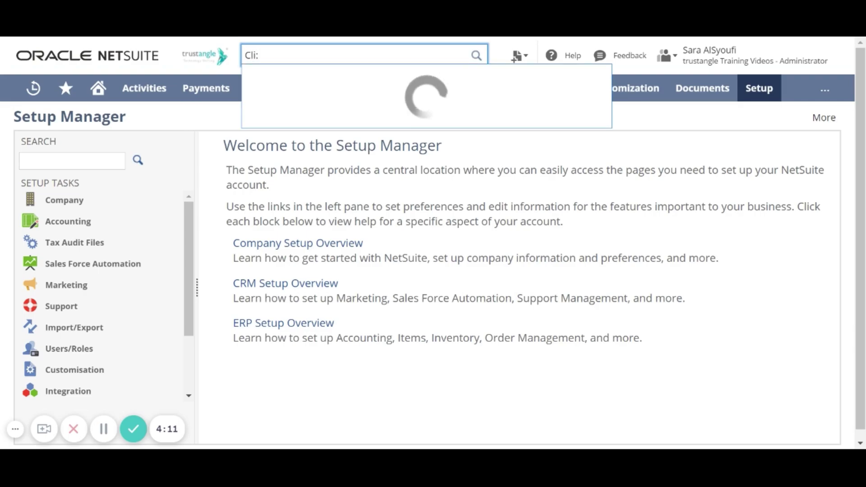
{"action": "type", "text": "Sara"}
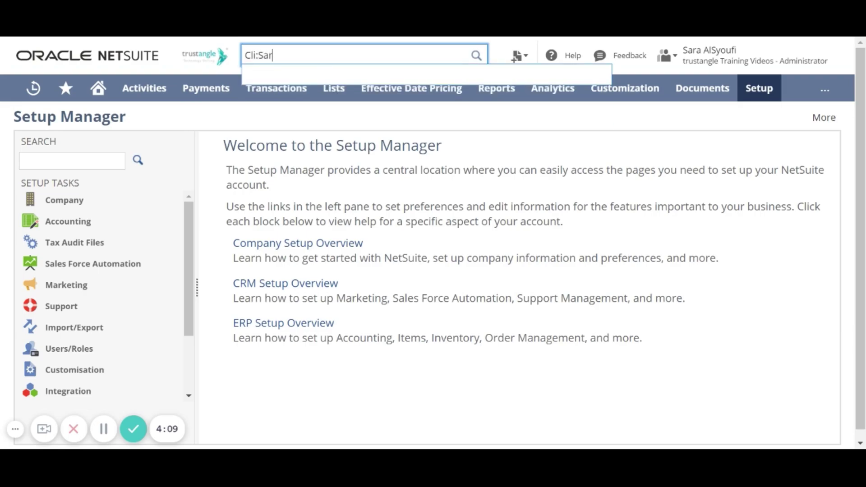
{"action": "mouse_move", "coordinate": [277, 81]}
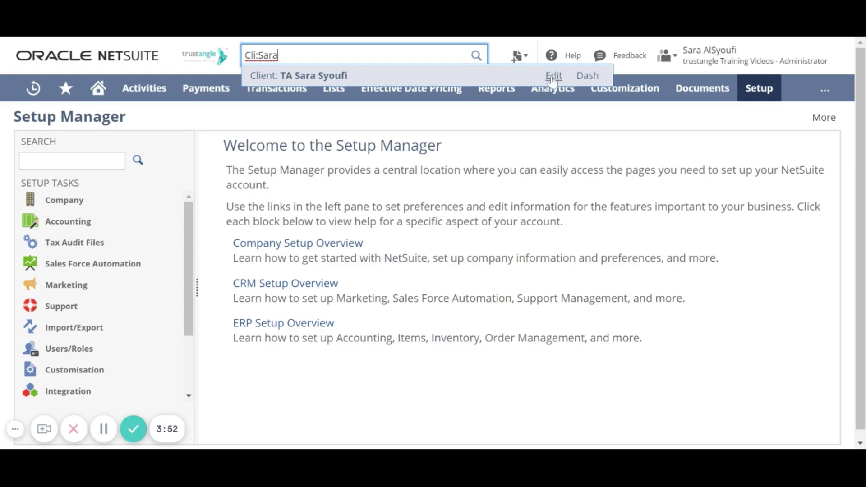
{"action": "left_click", "coordinate": [586, 78]}
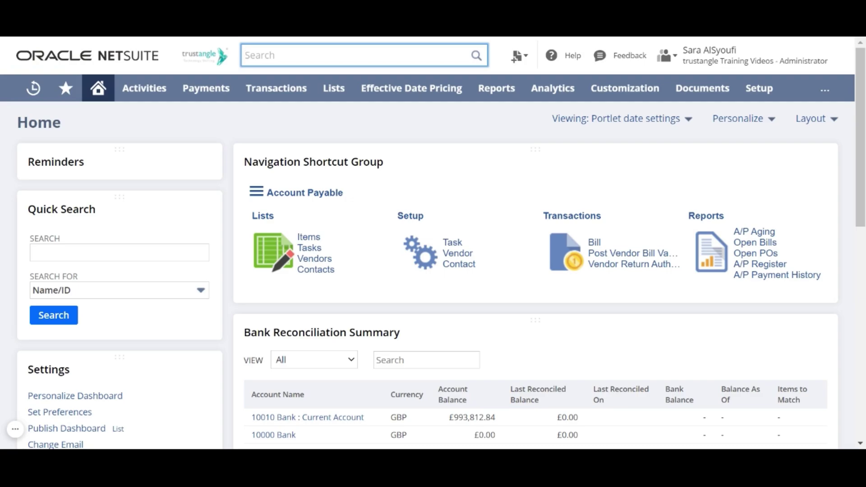
{"action": "type", "text": "Sara OR Abdullah"}
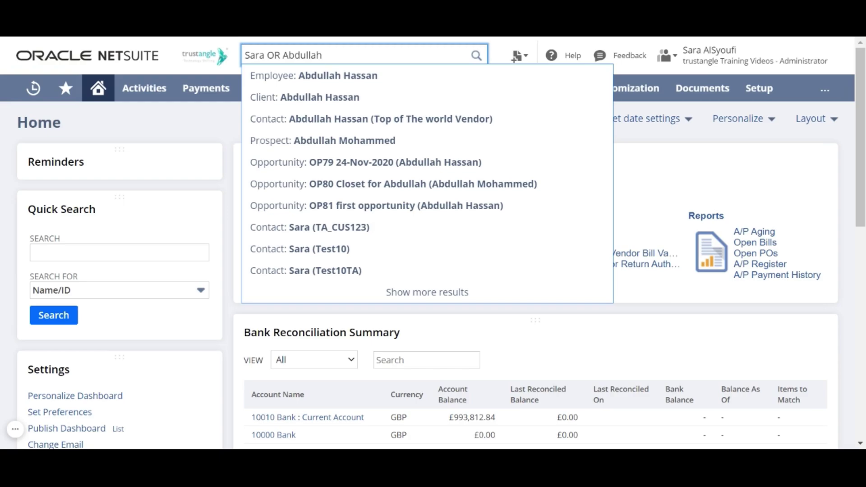
{"action": "double_click", "coordinate": [254, 55]}
{"action": "left_click_drag", "start_coordinate": [287, 55], "coordinate": [323, 55]}
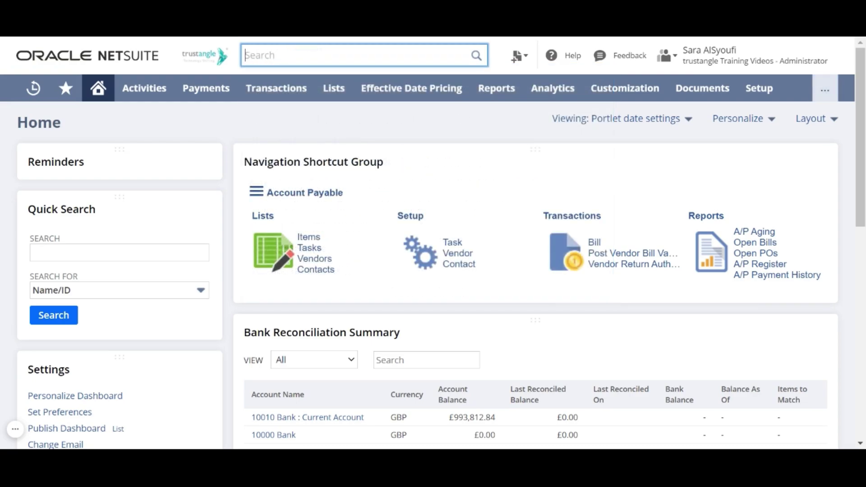
Search Page:register, then replace it with 'Pa : A/P Register' and run the search.
{"action": "type", "text": "Page:"}
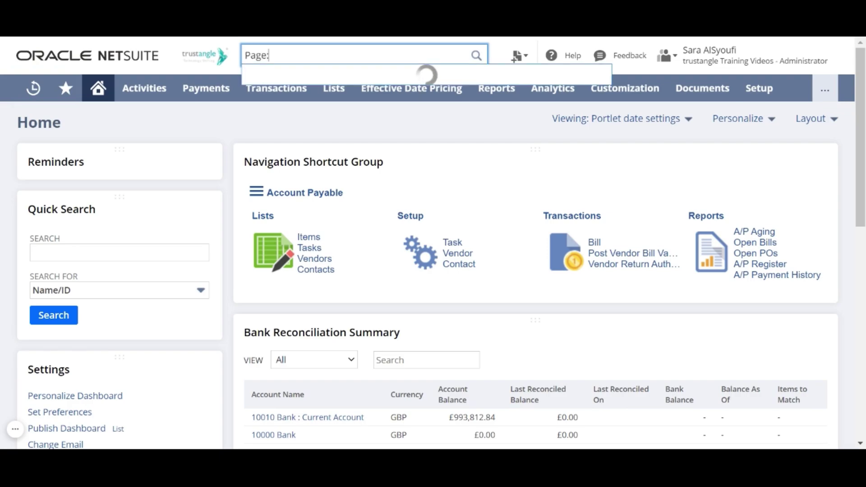
{"action": "type", "text": "register"}
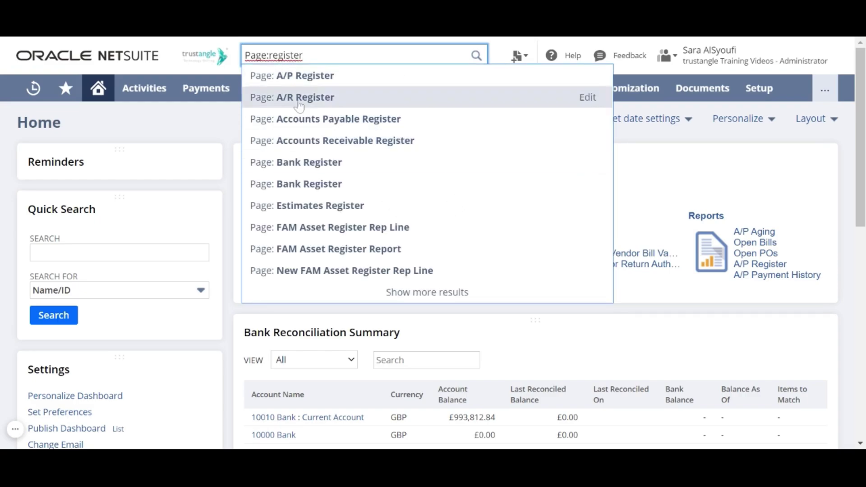
{"action": "key", "text": "BackSpace"}
{"action": "key", "text": "BackSpace"}
{"action": "key", "text": "BackSpace"}
{"action": "key", "text": "BackSpace"}
{"action": "key", "text": "BackSpace"}
{"action": "key", "text": "BackSpace"}
{"action": "key", "text": "BackSpace"}
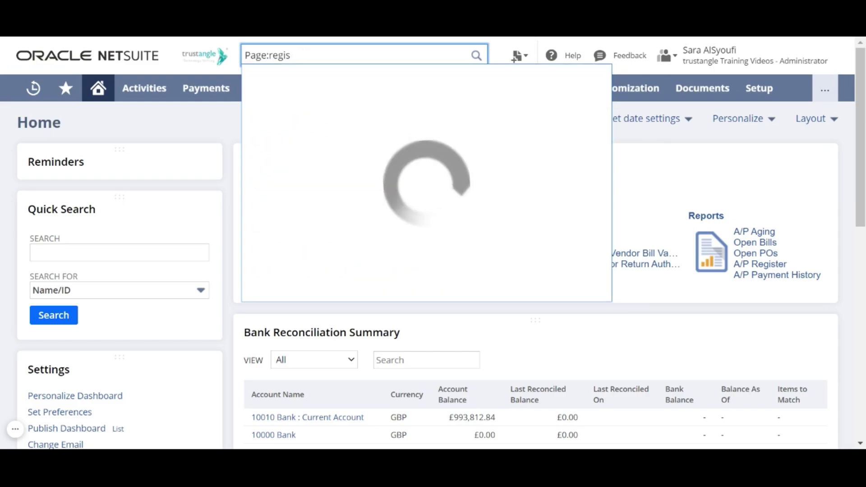
{"action": "key", "text": "BackSpace"}
{"action": "key", "text": "BackSpace"}
{"action": "key", "text": "BackSpace"}
{"action": "key", "text": "BackSpace"}
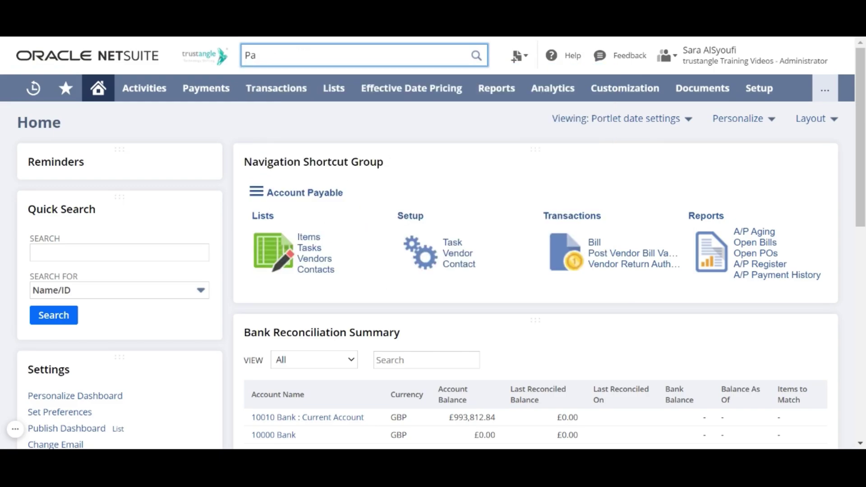
{"action": "type", "text": ": A/P Register"}
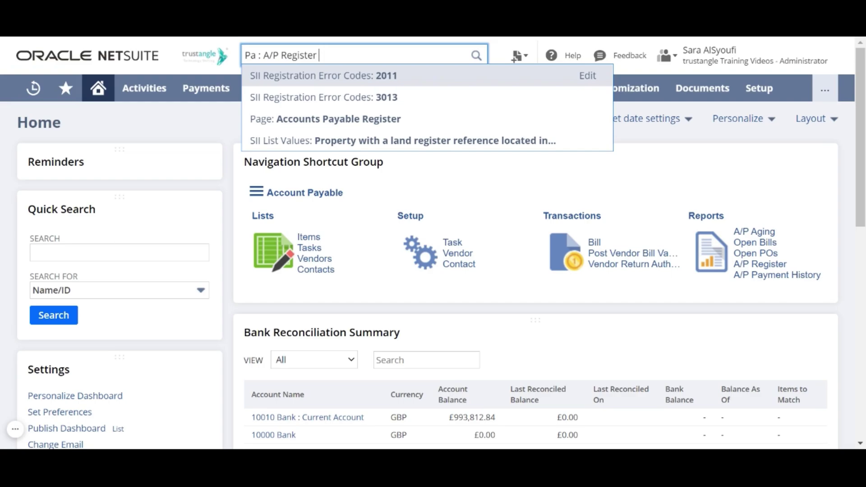
{"action": "key", "text": "Return"}
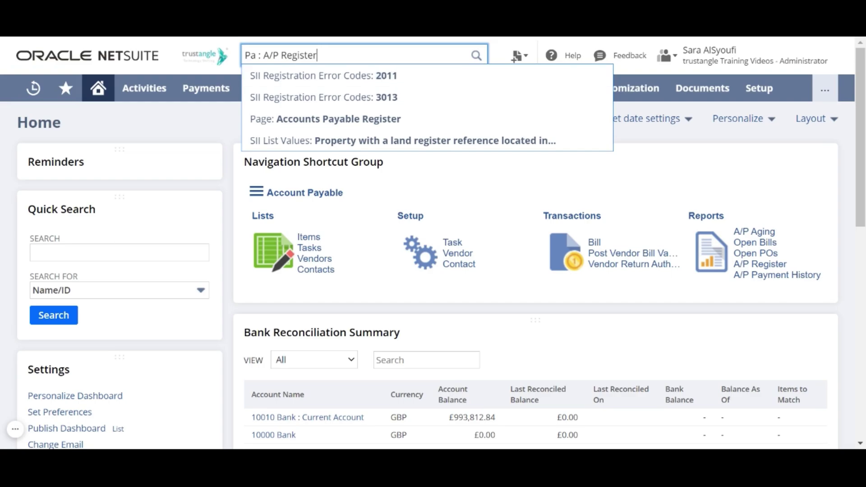